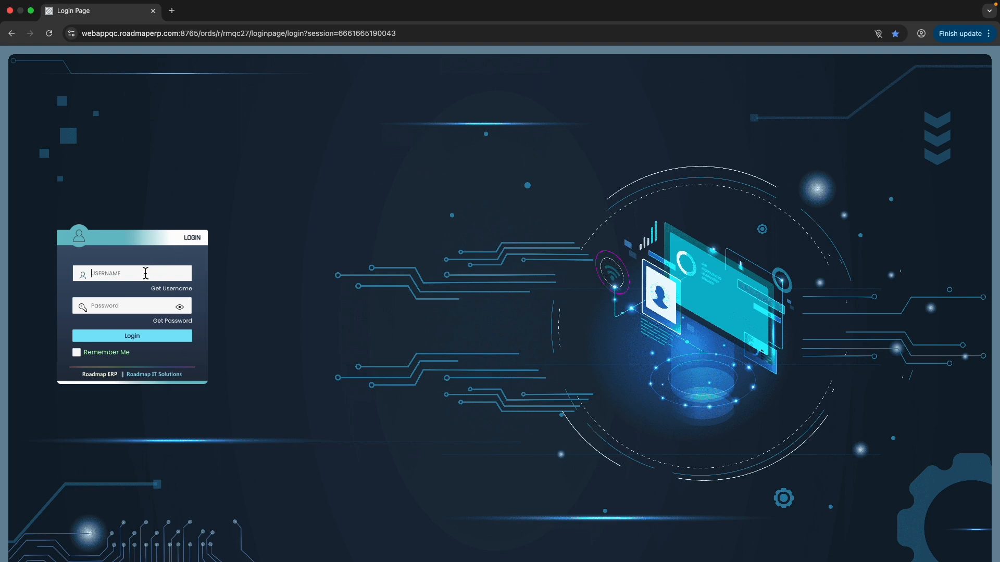
- Log in to the ERP with the admin username and the account password
key(Caps_Lock)
text(BLJADMIN)
click(129, 302)
text(*********)
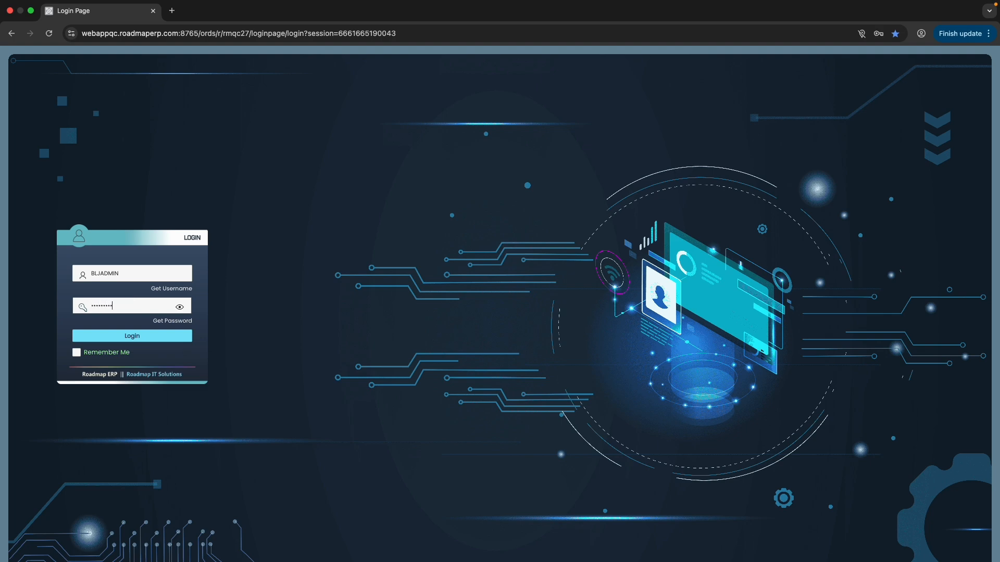
click(145, 338)
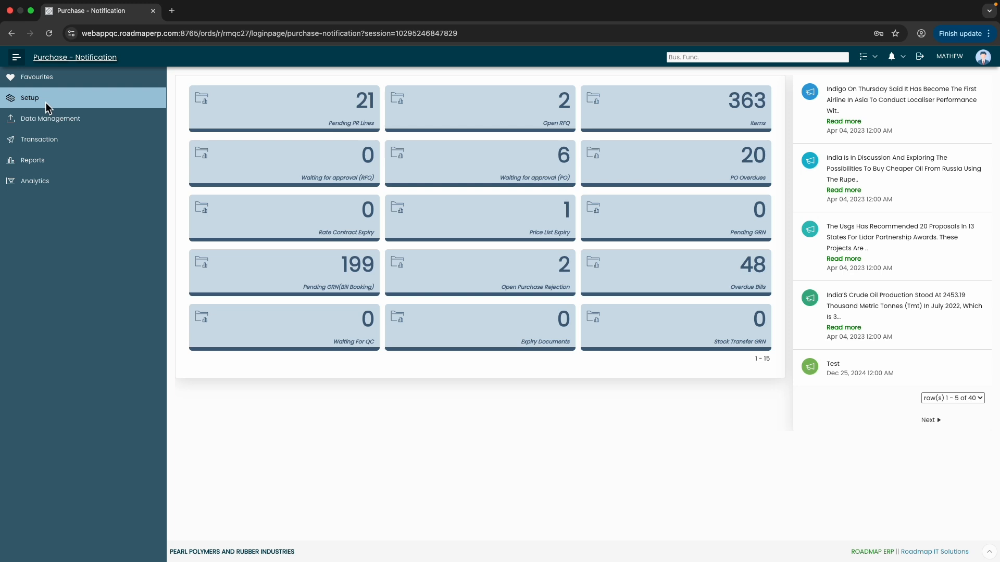
- Open the Proforma Invoice function from the transactions list
click(44, 142)
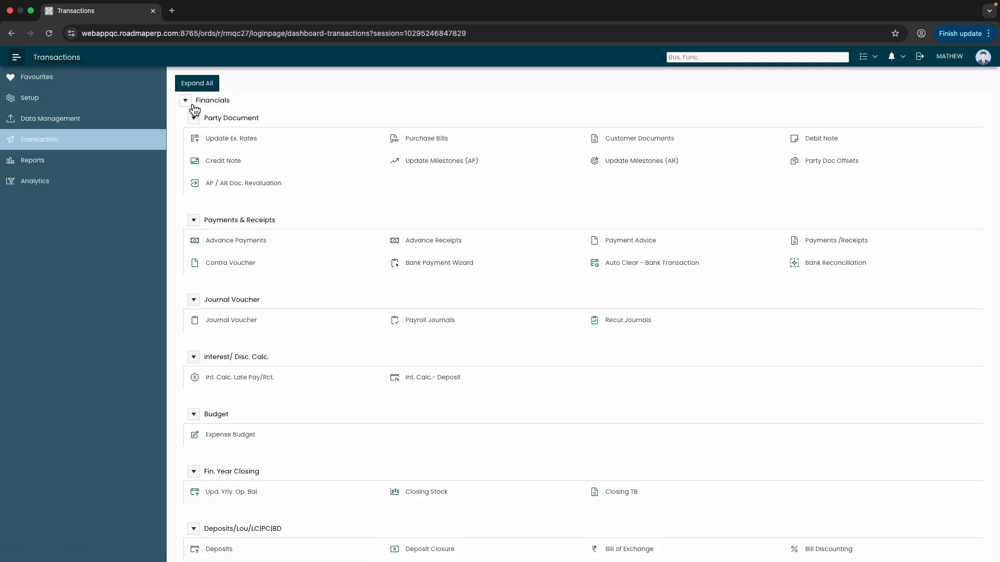
click(193, 104)
click(185, 257)
scroll(189, 266, down, 1)
click(232, 313)
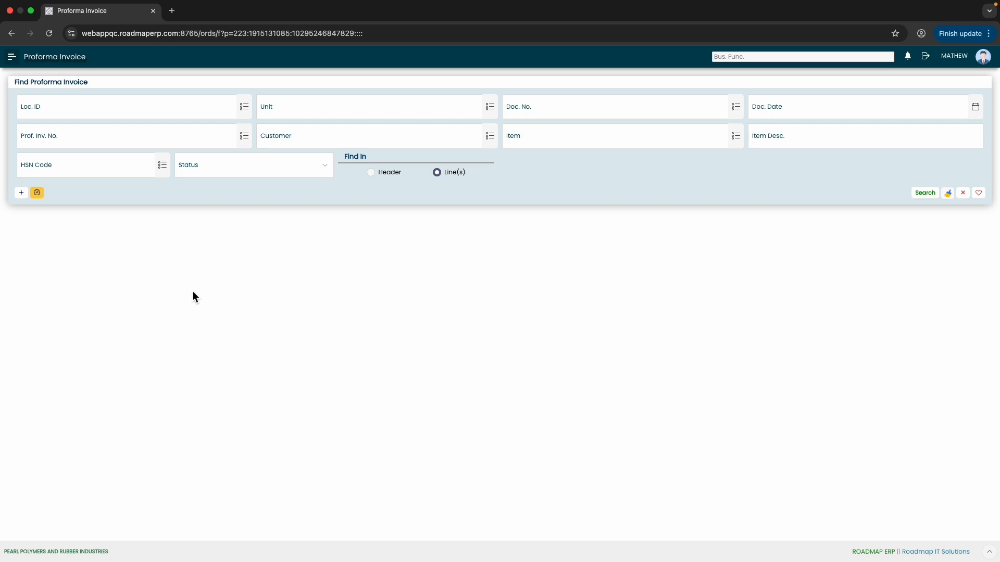
- Review the pending proforma invoices, trying the selection of the BICYCLE line, and close the list
click(37, 193)
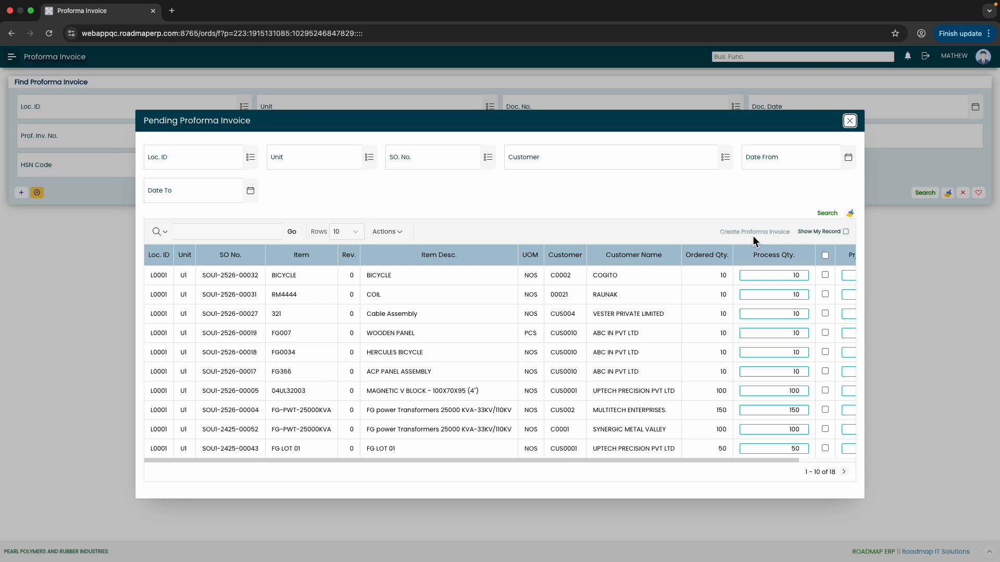
click(826, 275)
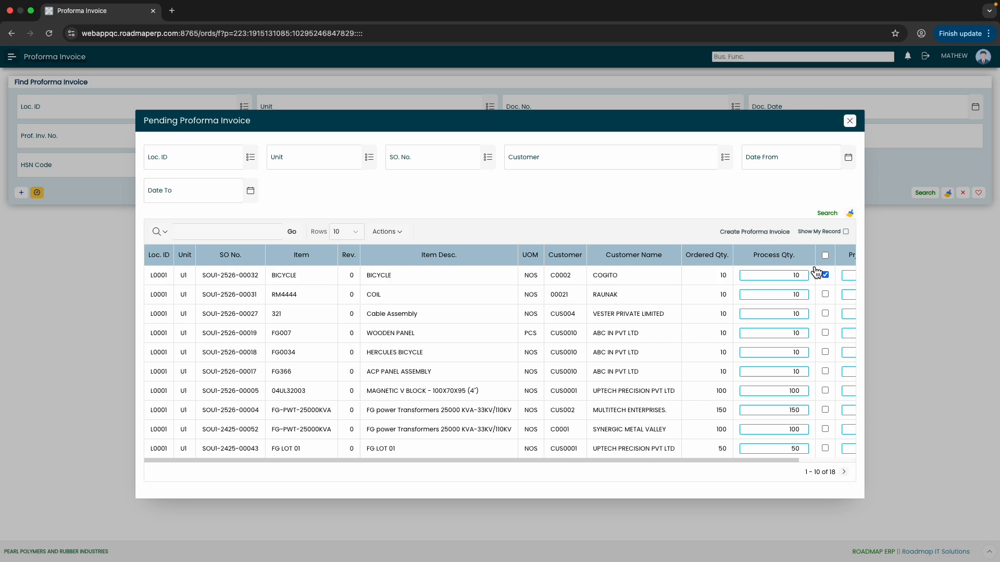
click(826, 275)
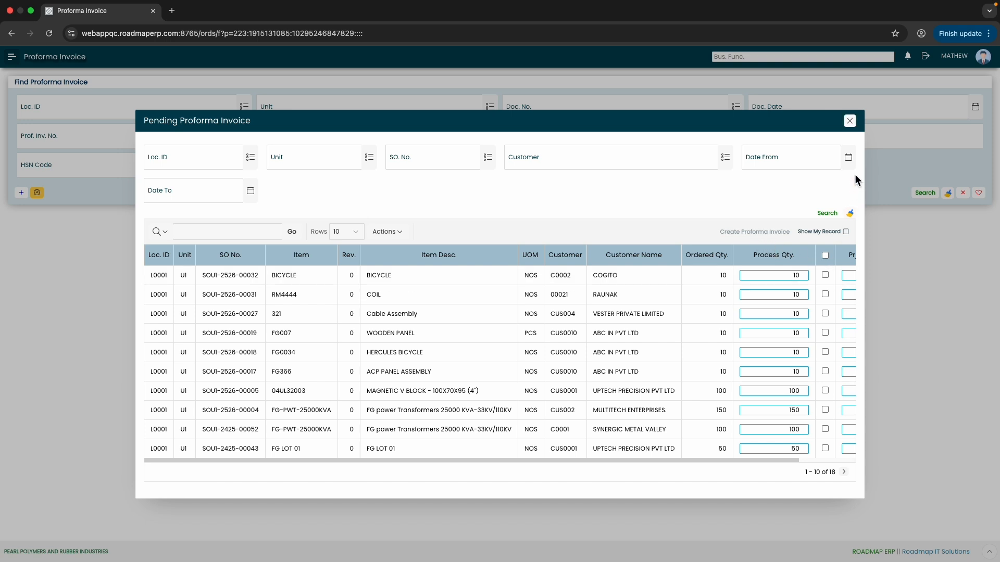
click(850, 122)
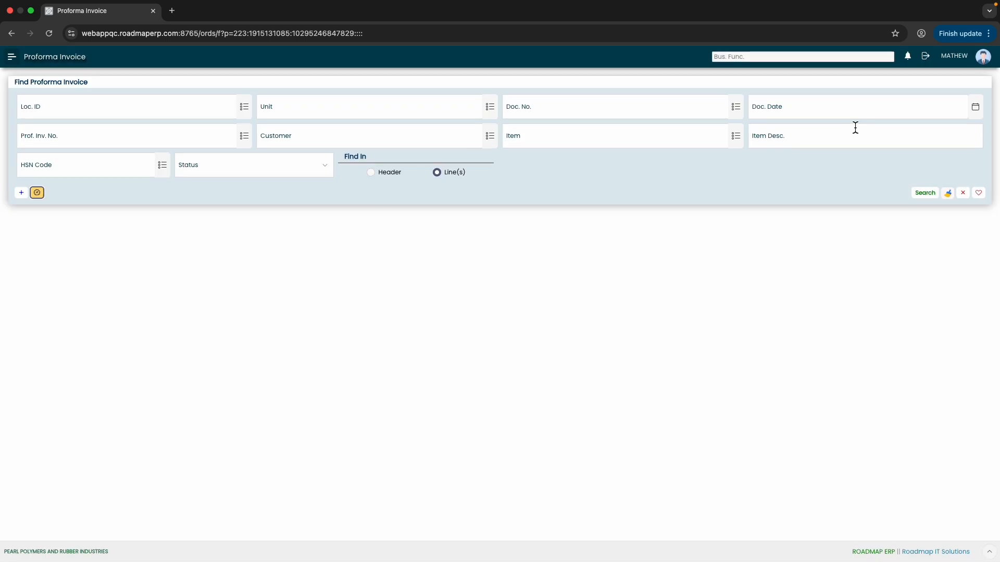
- Start a new proforma invoice for location L0001 with PI type PROFORMA INVOICE (DIRECT)
click(23, 195)
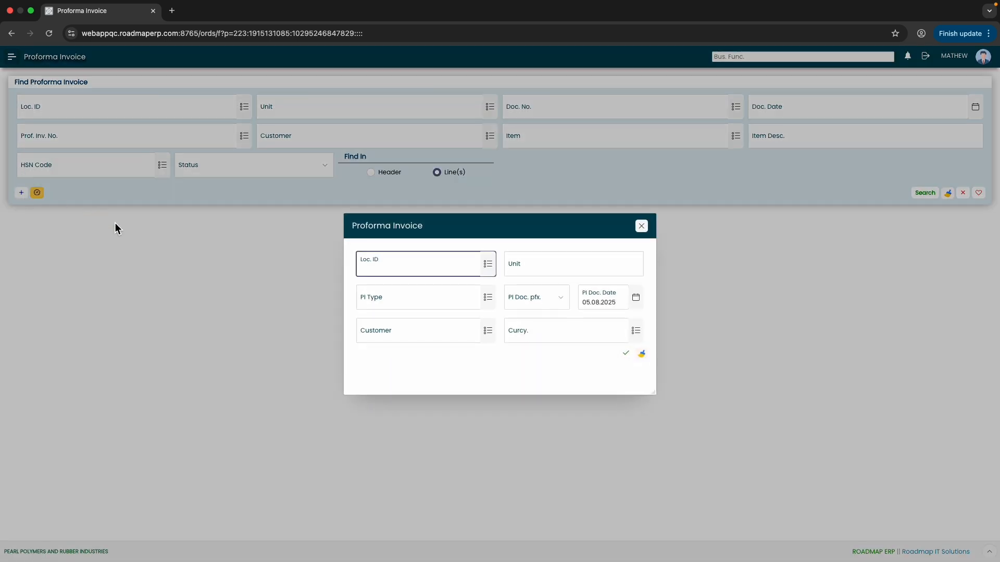
click(488, 269)
click(443, 286)
click(488, 298)
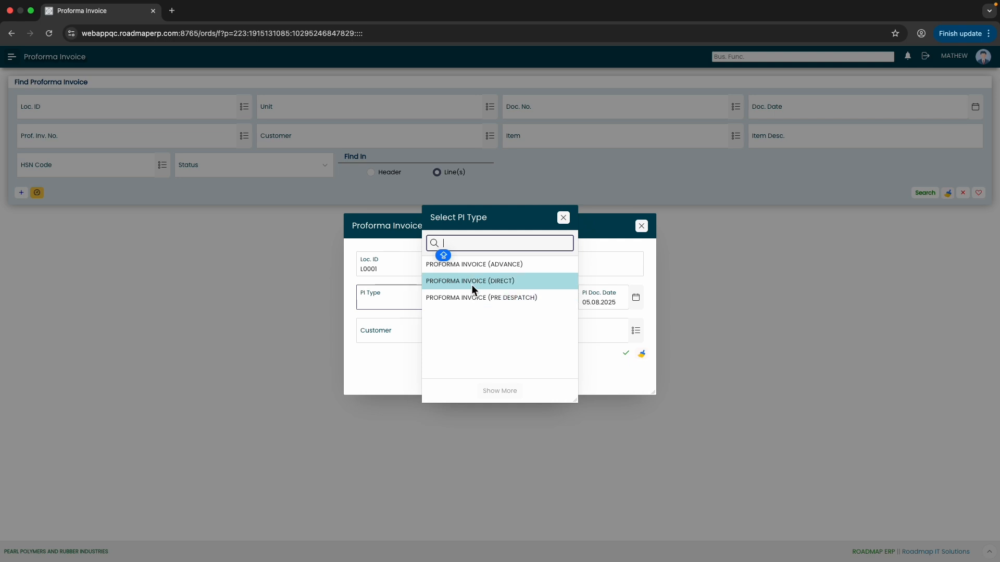
click(471, 283)
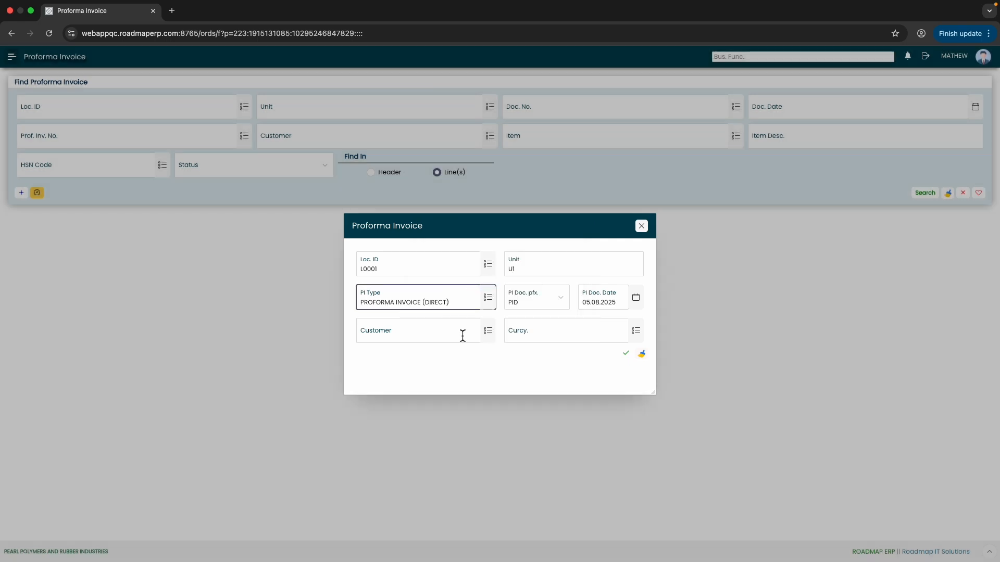
- Set the customer to L & T PVT LIMITED and the currency to INR, and create the proforma invoice
click(489, 331)
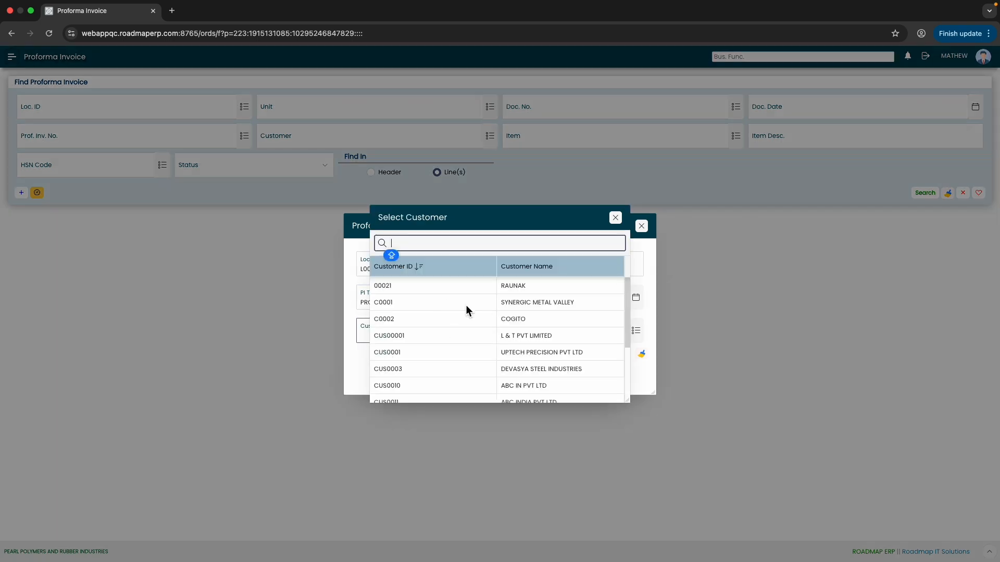
click(458, 336)
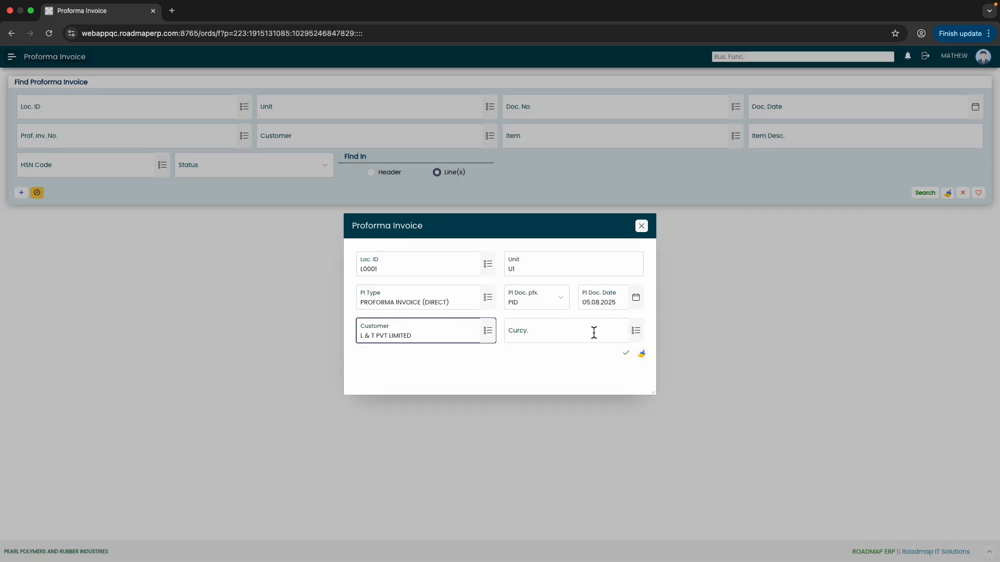
click(636, 333)
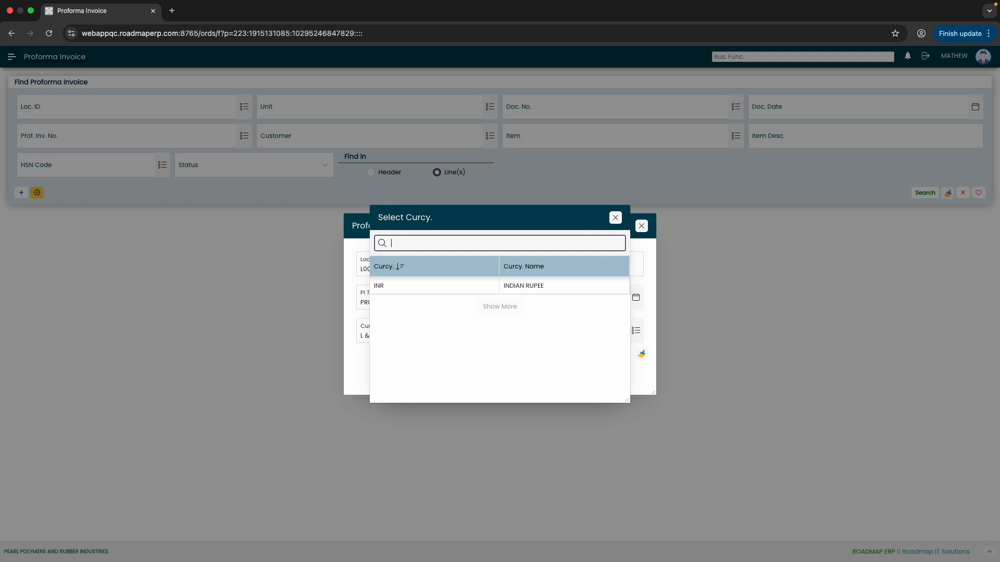
click(491, 288)
click(626, 353)
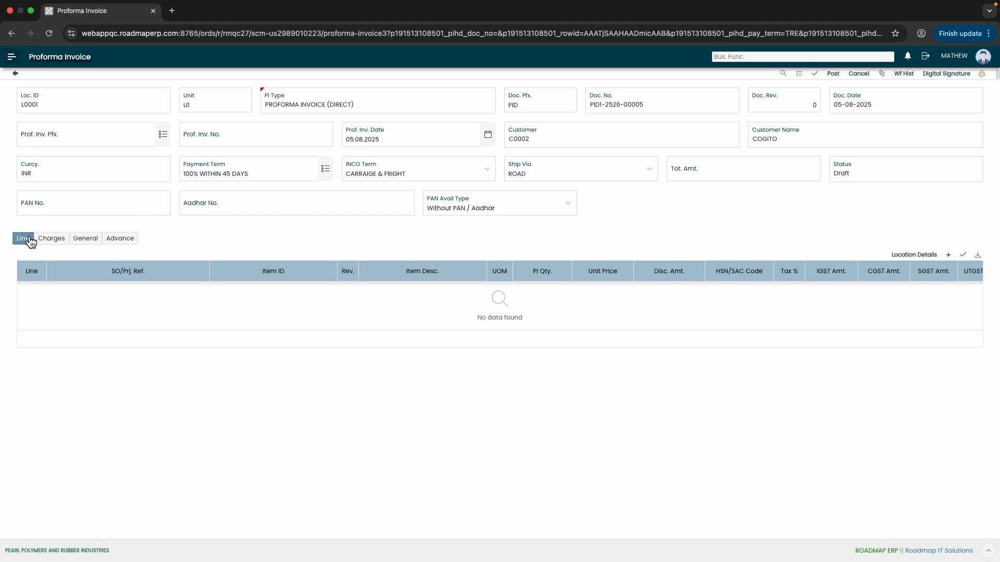
- Review the proforma invoice's charges, general and advance details, and return to its lines
click(52, 240)
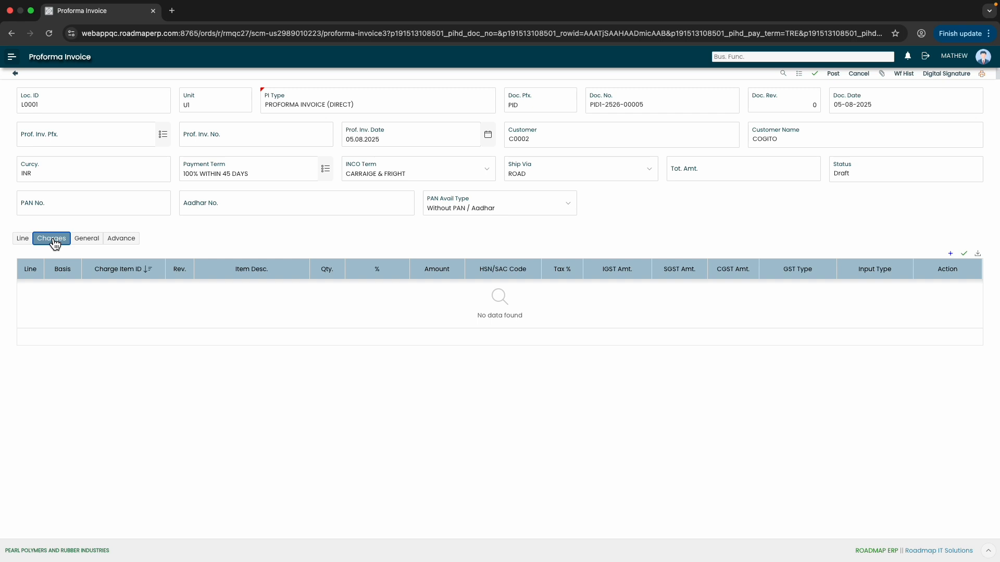
click(93, 245)
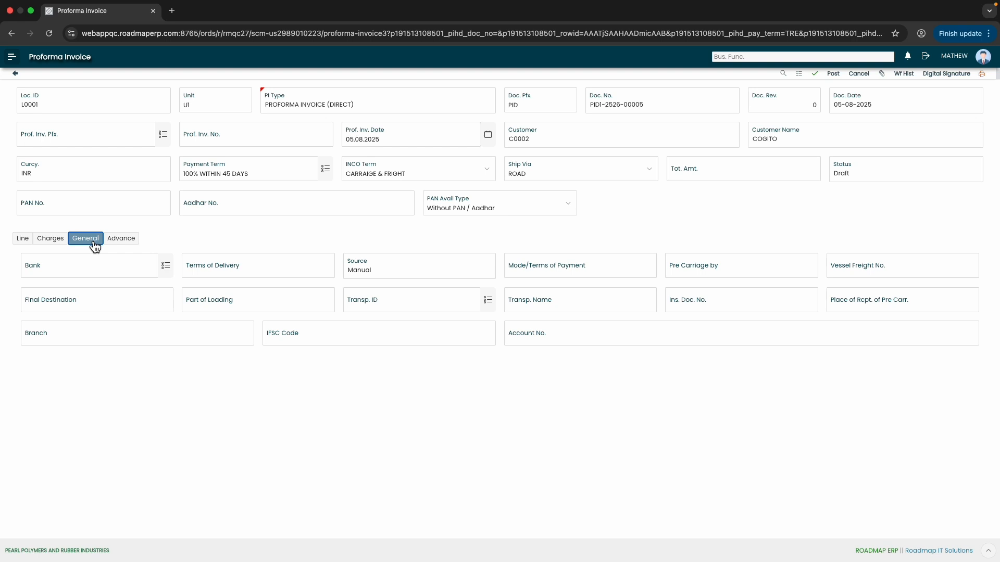
click(120, 243)
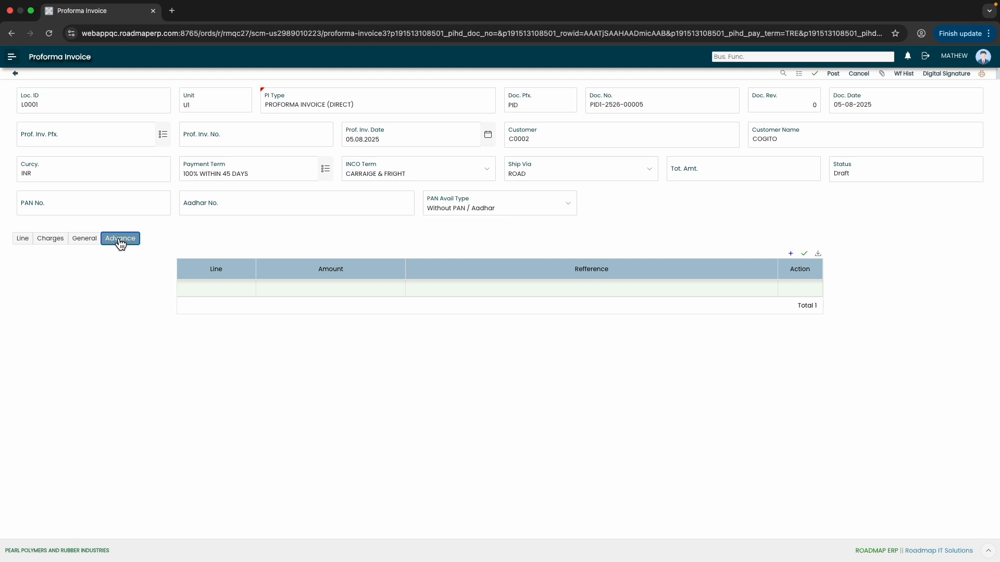
click(23, 242)
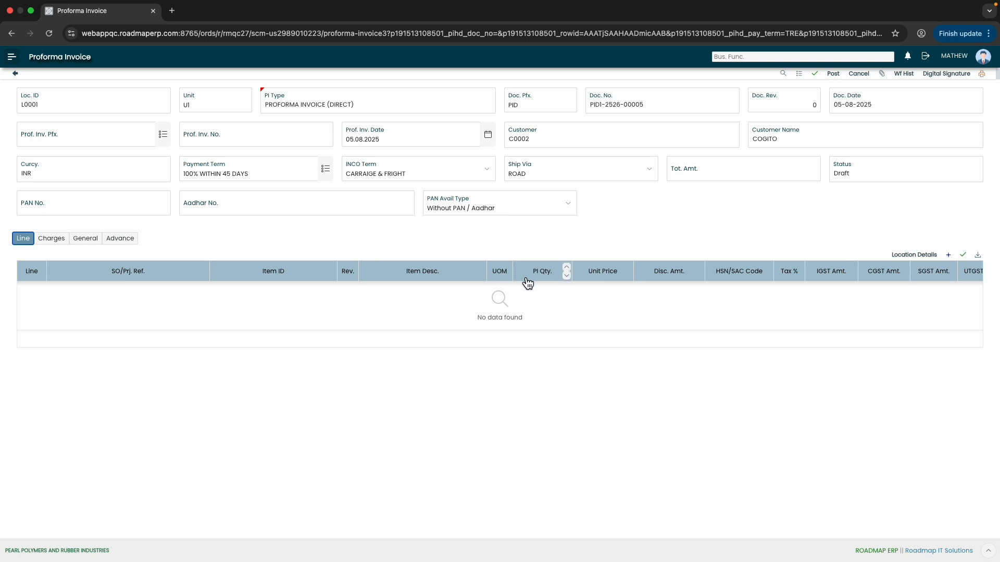
- Add a line to the proforma invoice and search its item list for GI
click(948, 256)
click(146, 291)
click(270, 293)
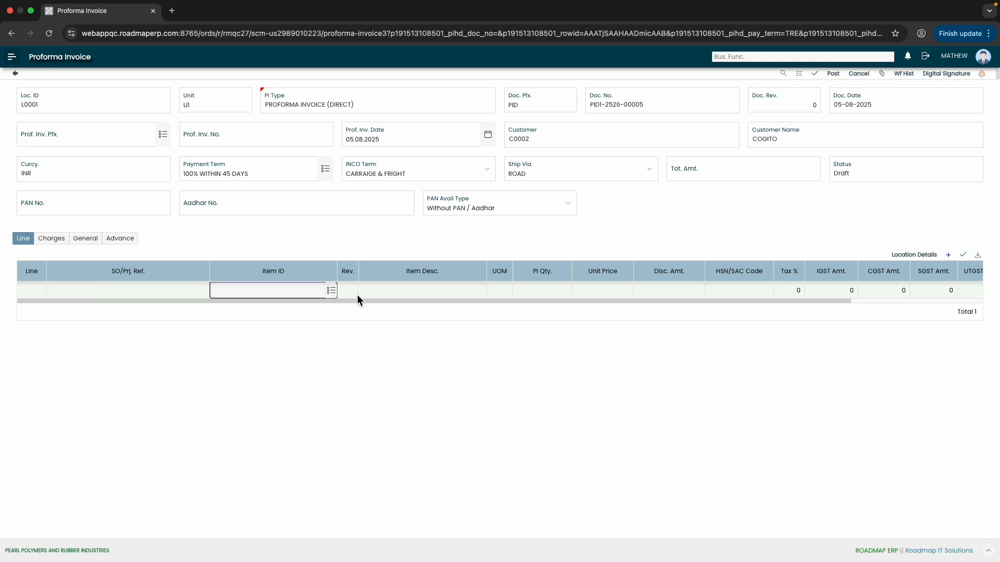
click(331, 291)
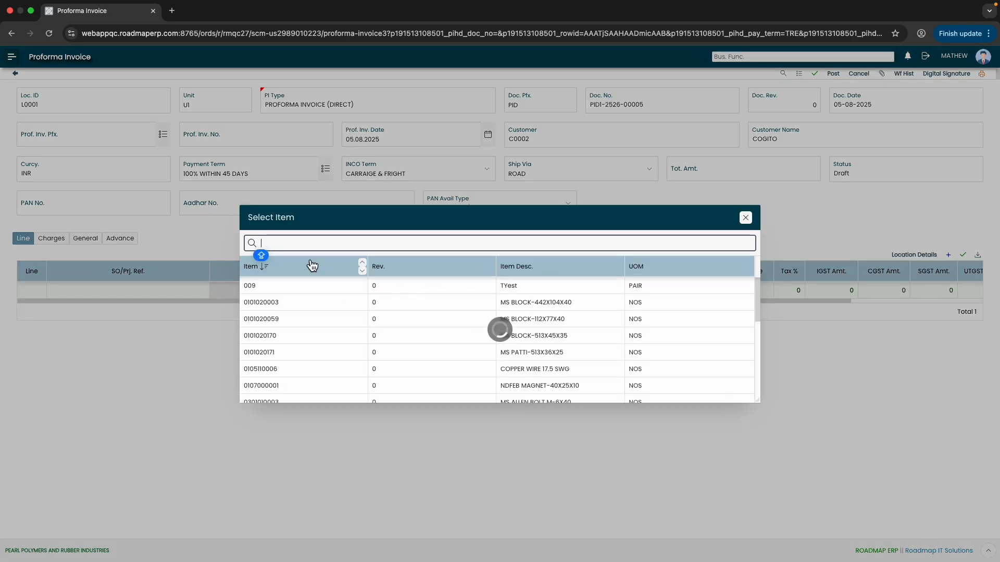
text(GI)
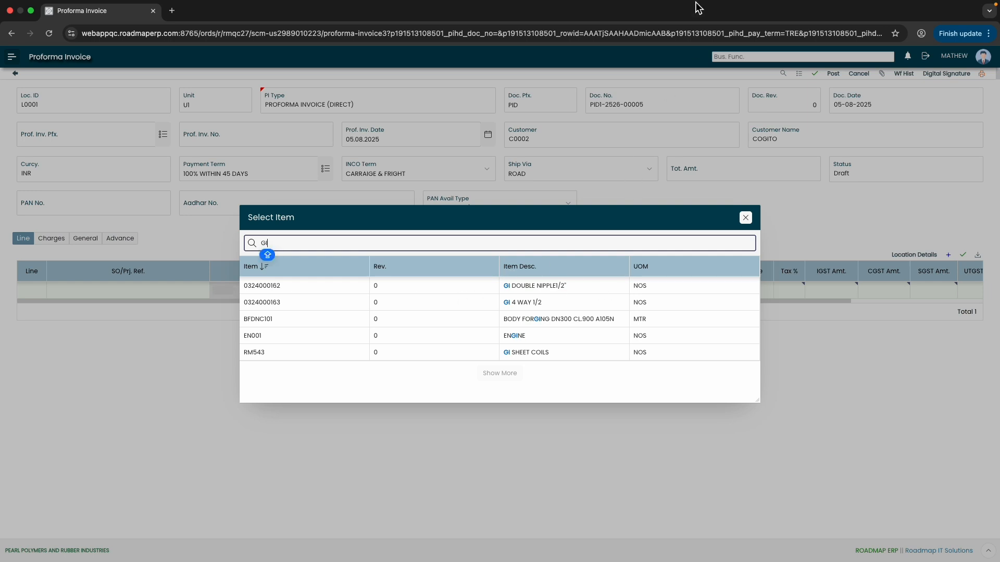
mouse_move(697, 2)
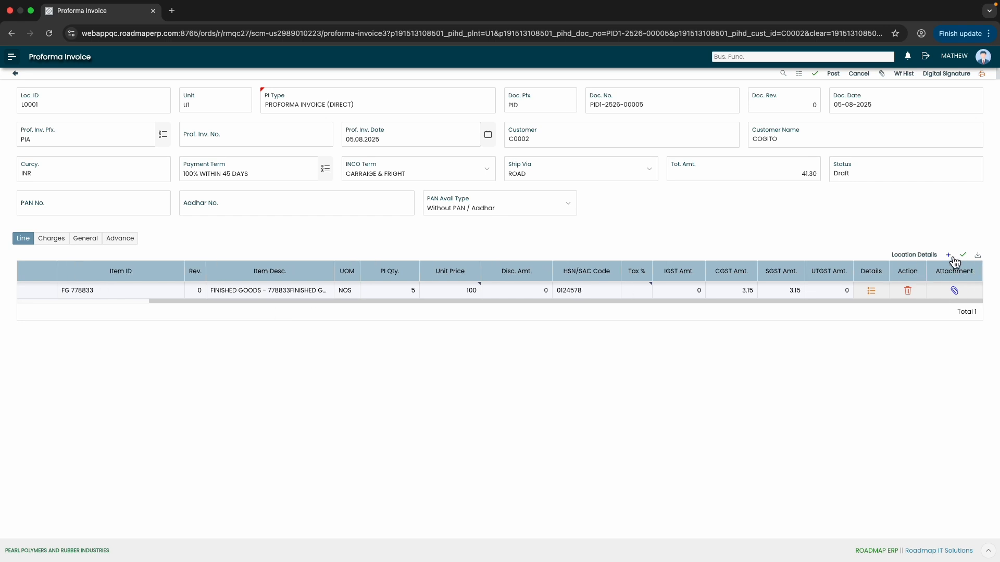
- Examine the invoice line's item, quantity, unit price, HSN/SAC code and tax amounts, and the available INCO terms
drag(418, 300, 312, 301)
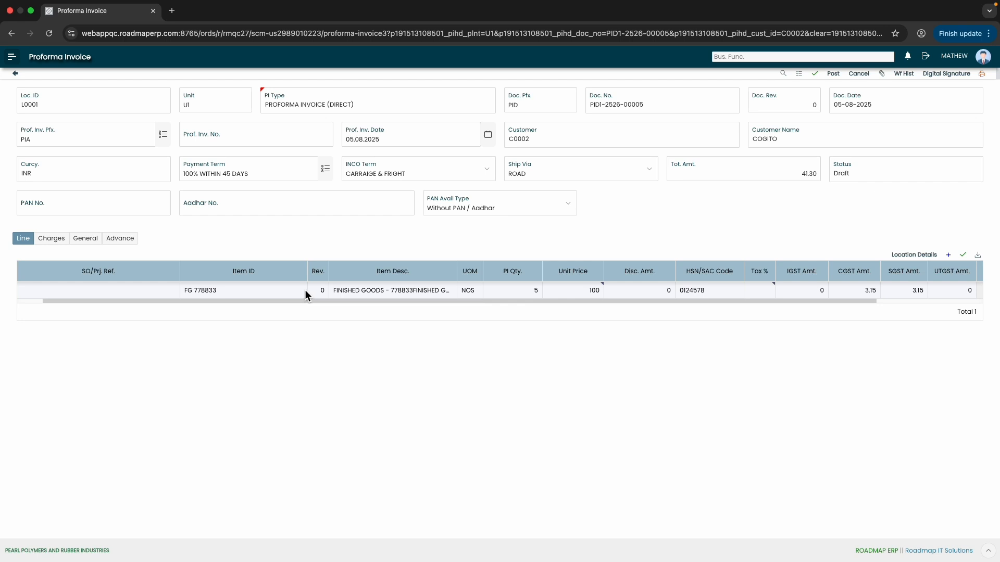
click(305, 293)
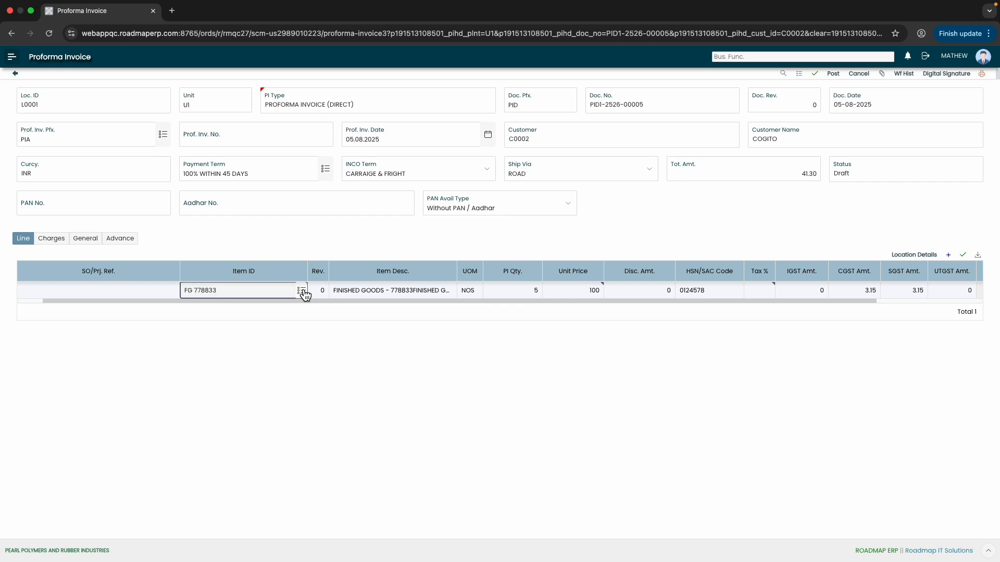
drag(381, 301, 490, 301)
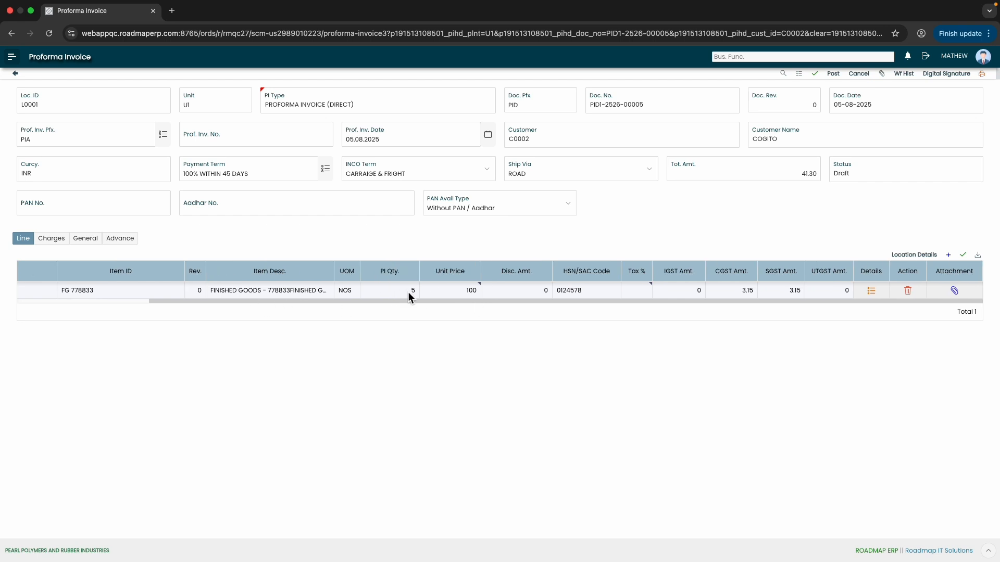
click(466, 292)
click(611, 293)
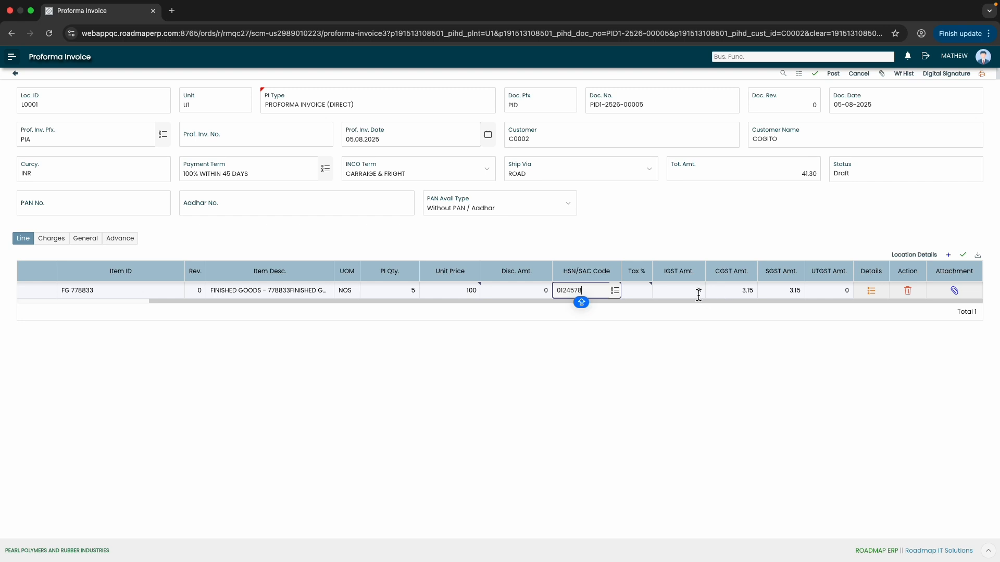
drag(698, 300, 499, 301)
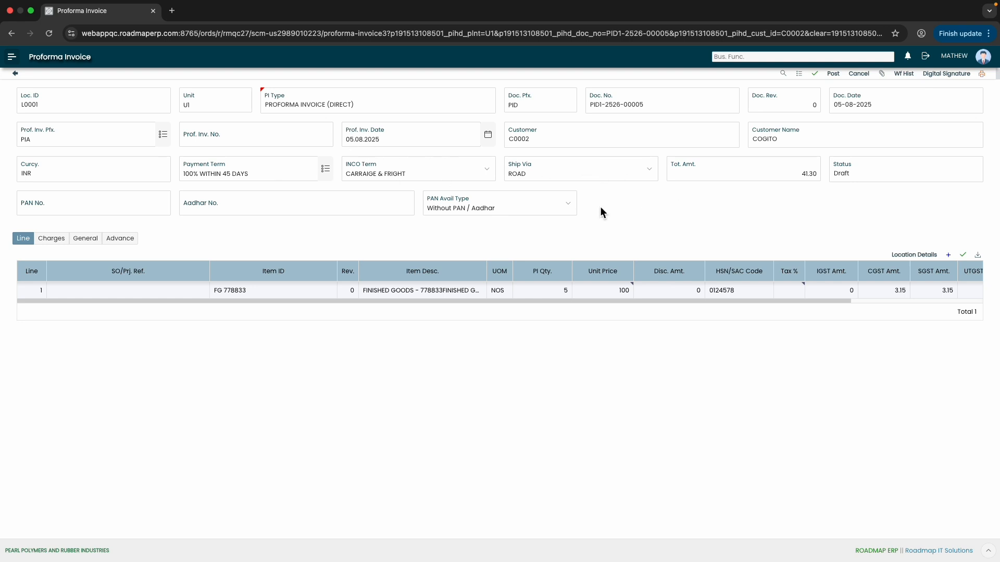
click(483, 175)
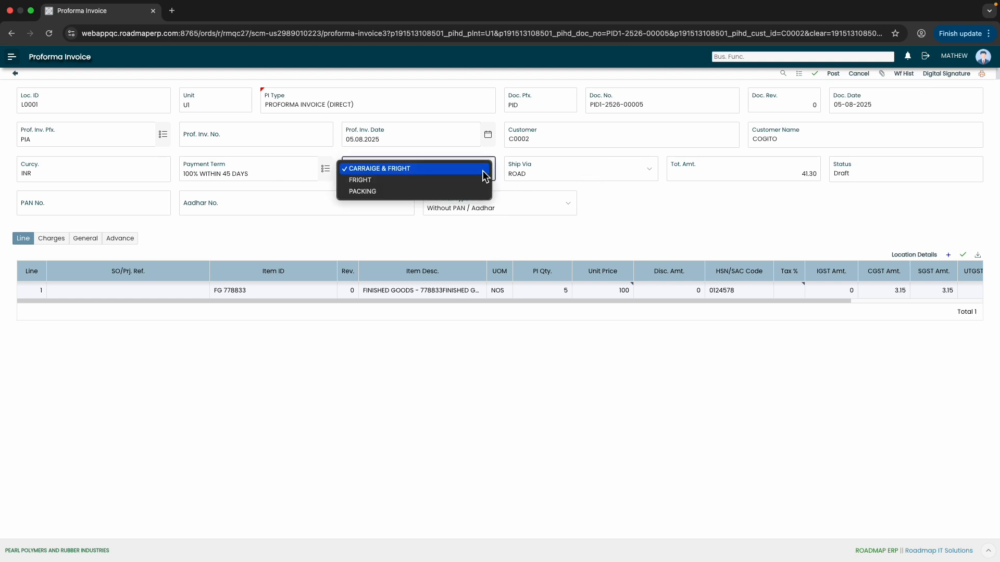
click(484, 175)
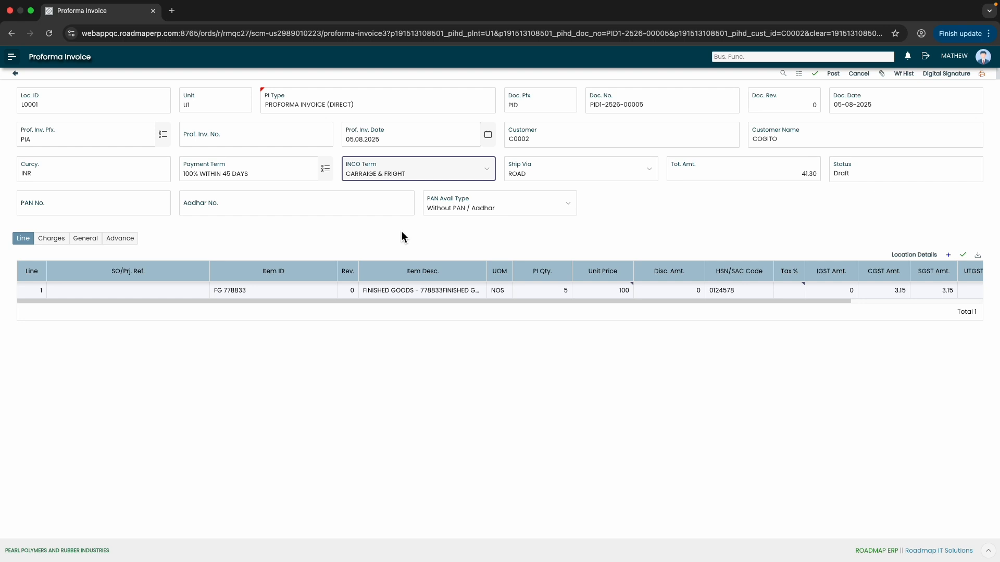
- Post the proforma invoice and forward it for workflow approval with MEDIUM priority
click(835, 75)
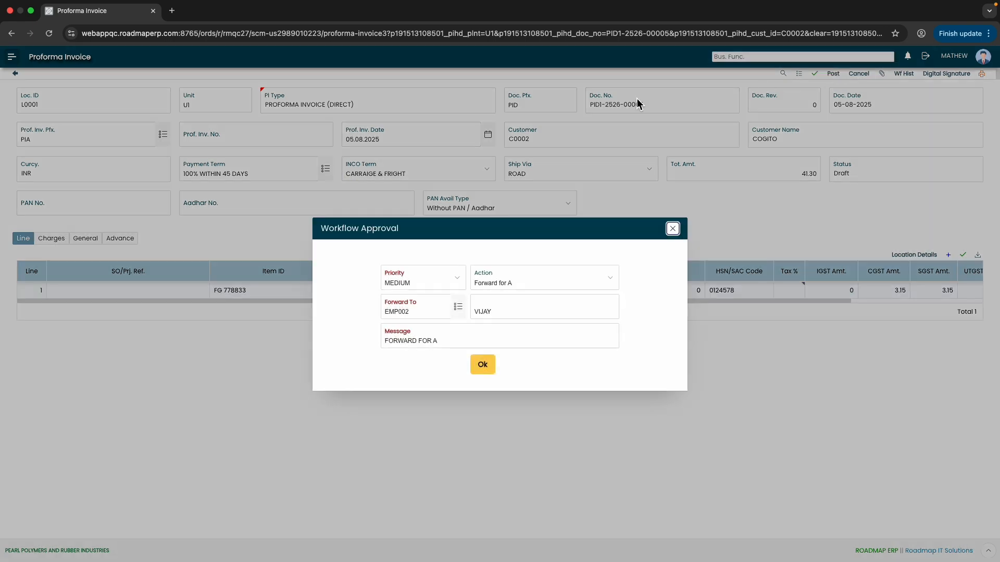
click(489, 365)
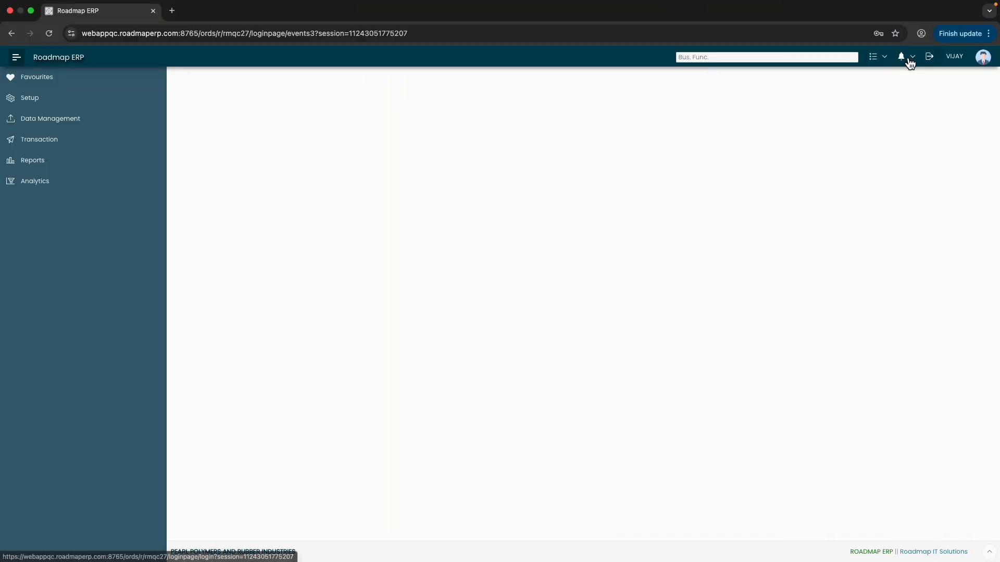
click(910, 62)
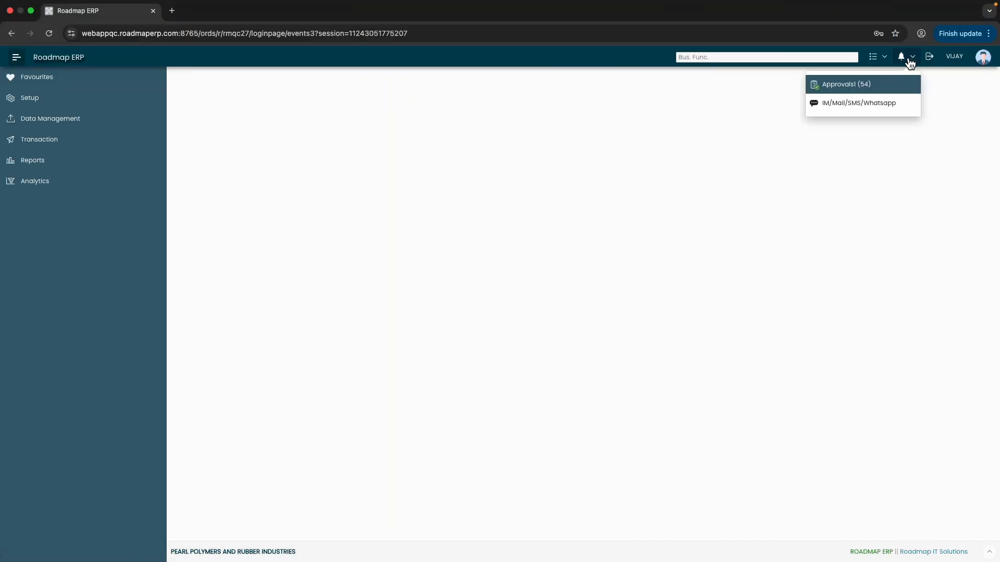
click(880, 84)
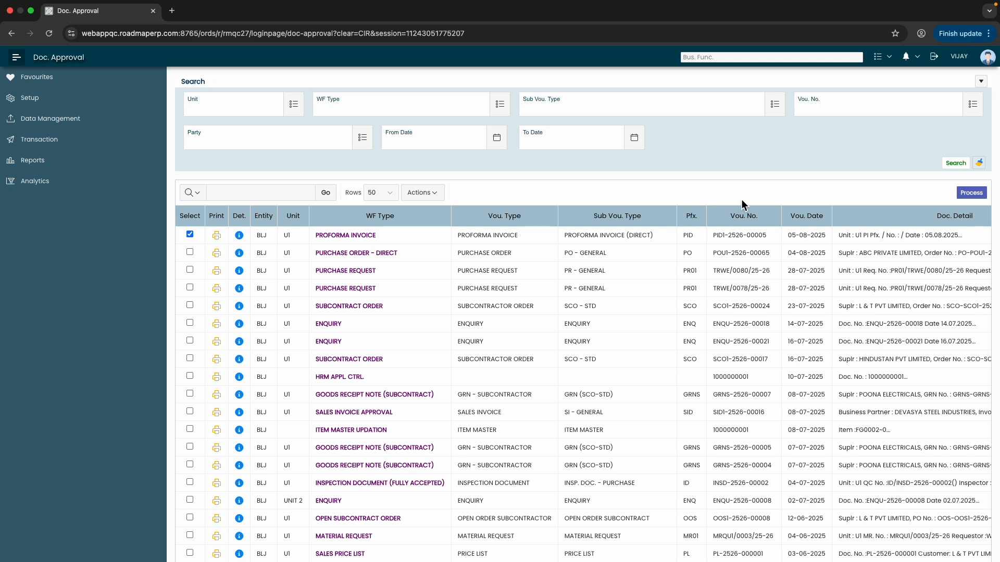
click(972, 193)
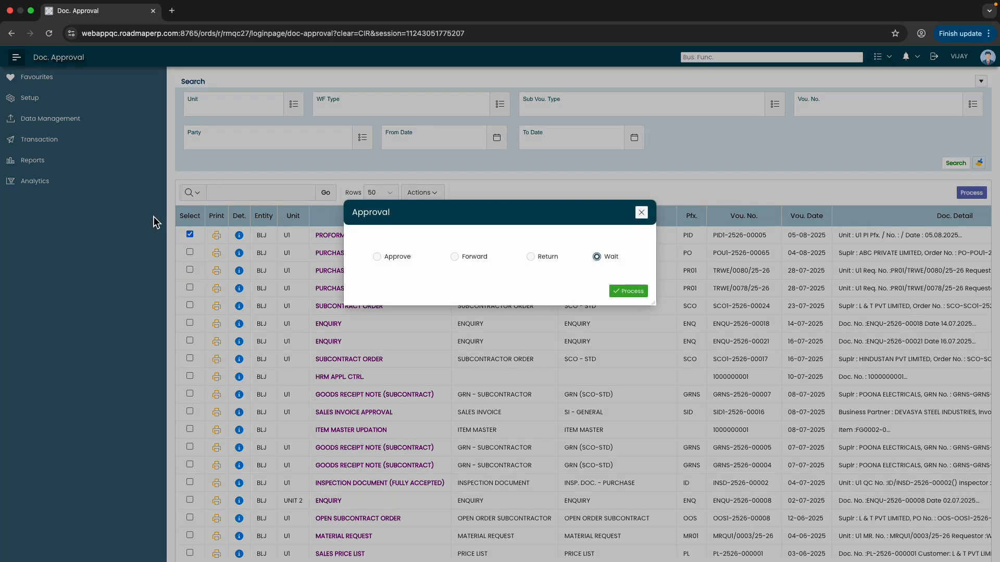
click(405, 260)
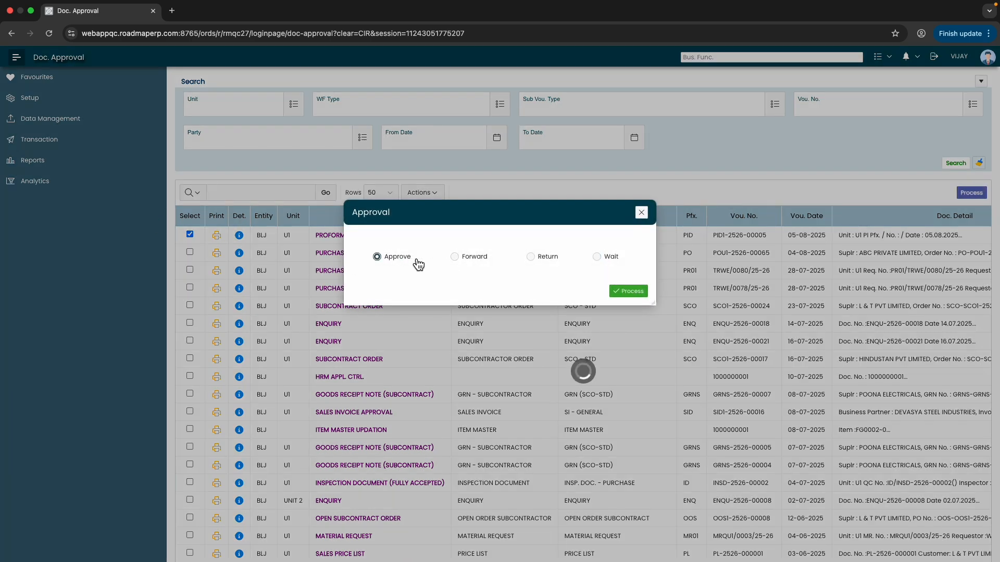
click(630, 292)
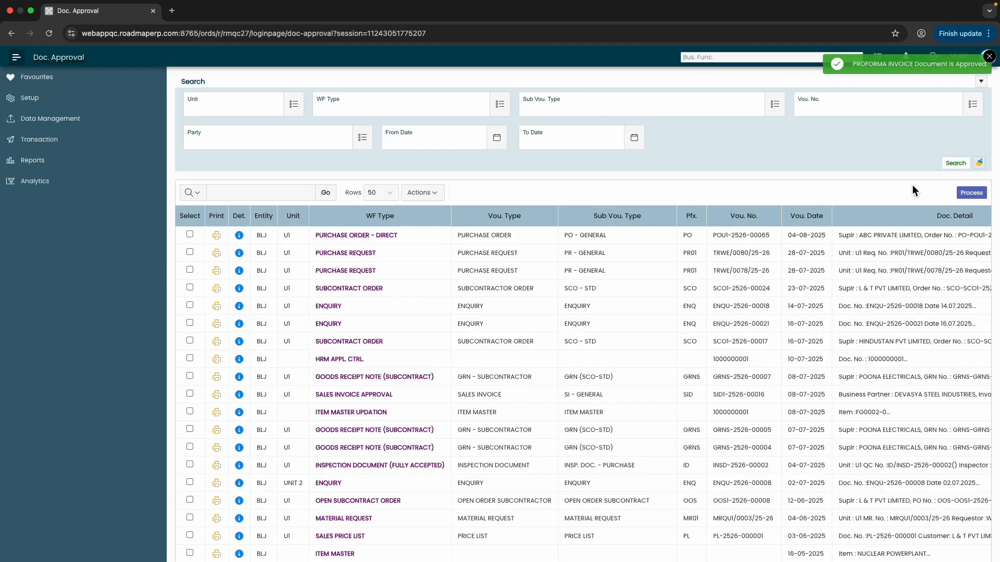
click(988, 56)
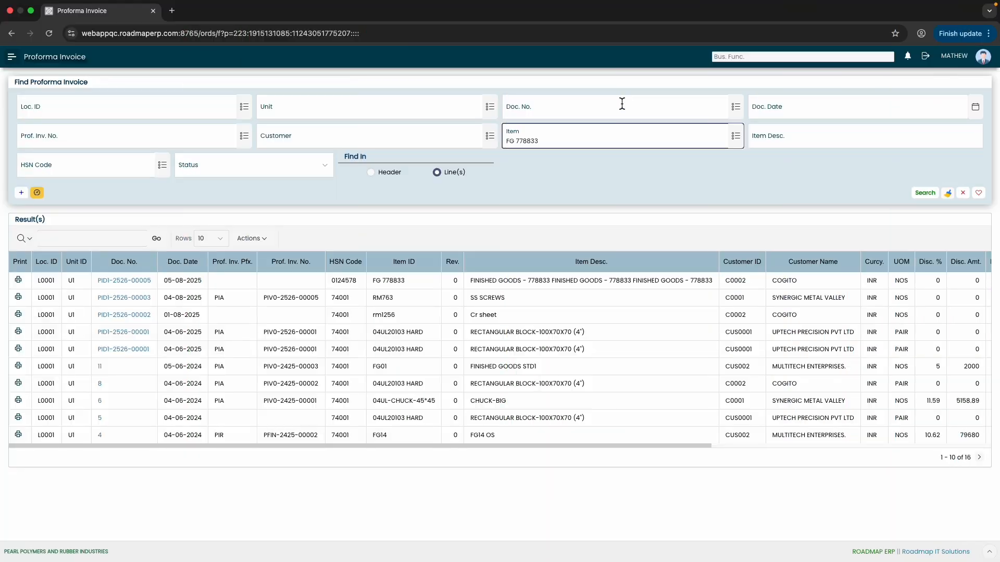
- Search the proforma invoice lines for item FG 778833 and check the matching invoice's status and approval details
click(930, 191)
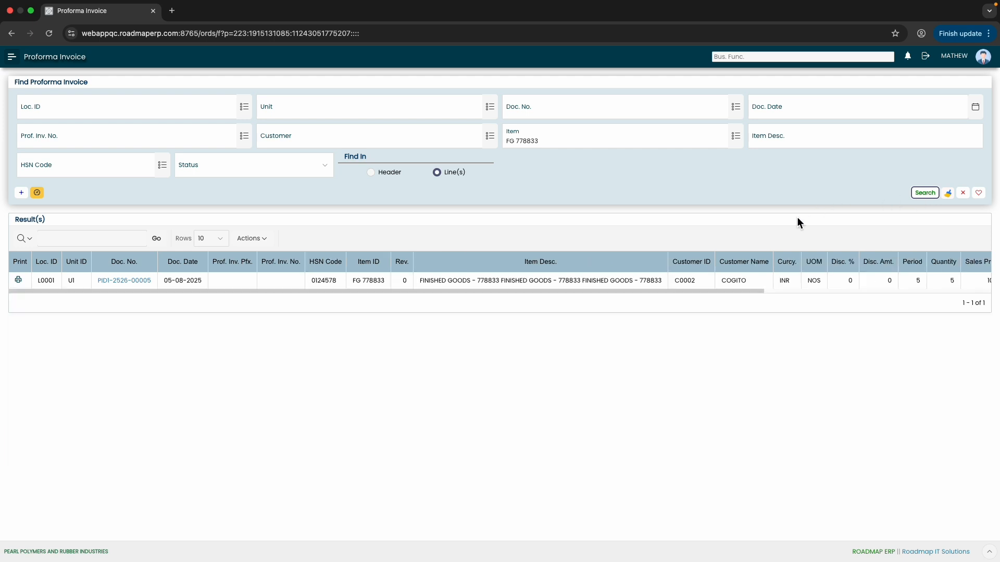
drag(293, 292, 549, 286)
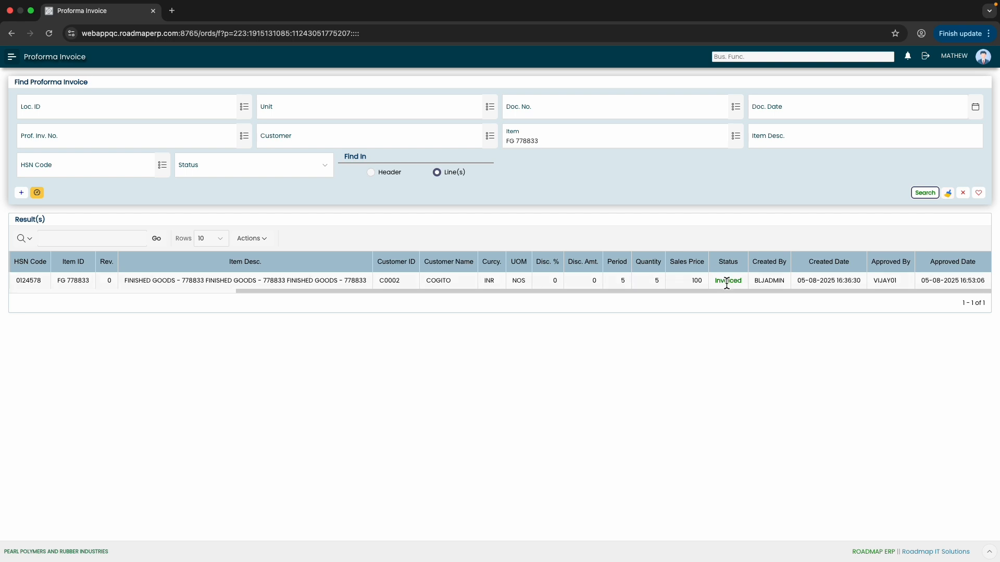
drag(722, 293, 394, 300)
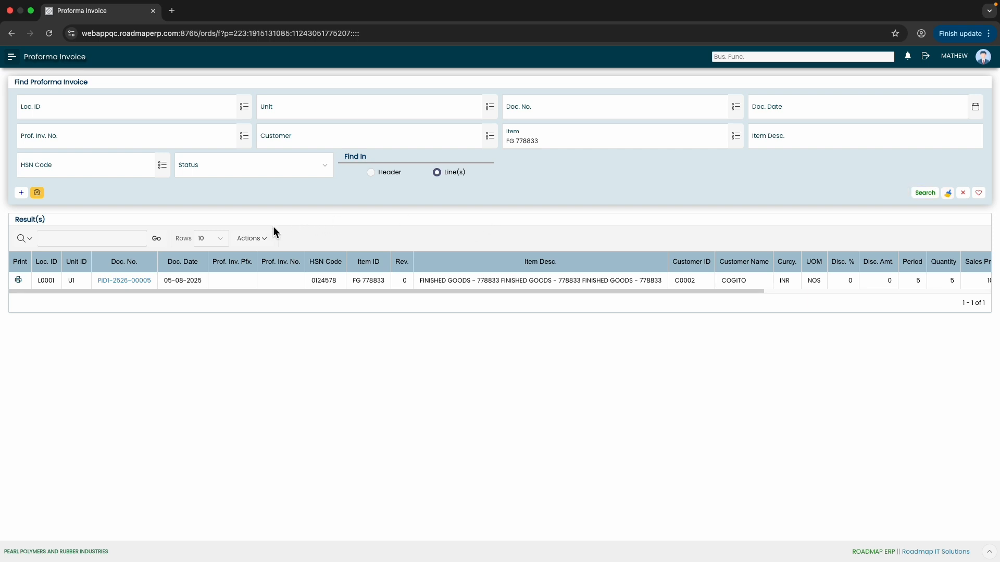